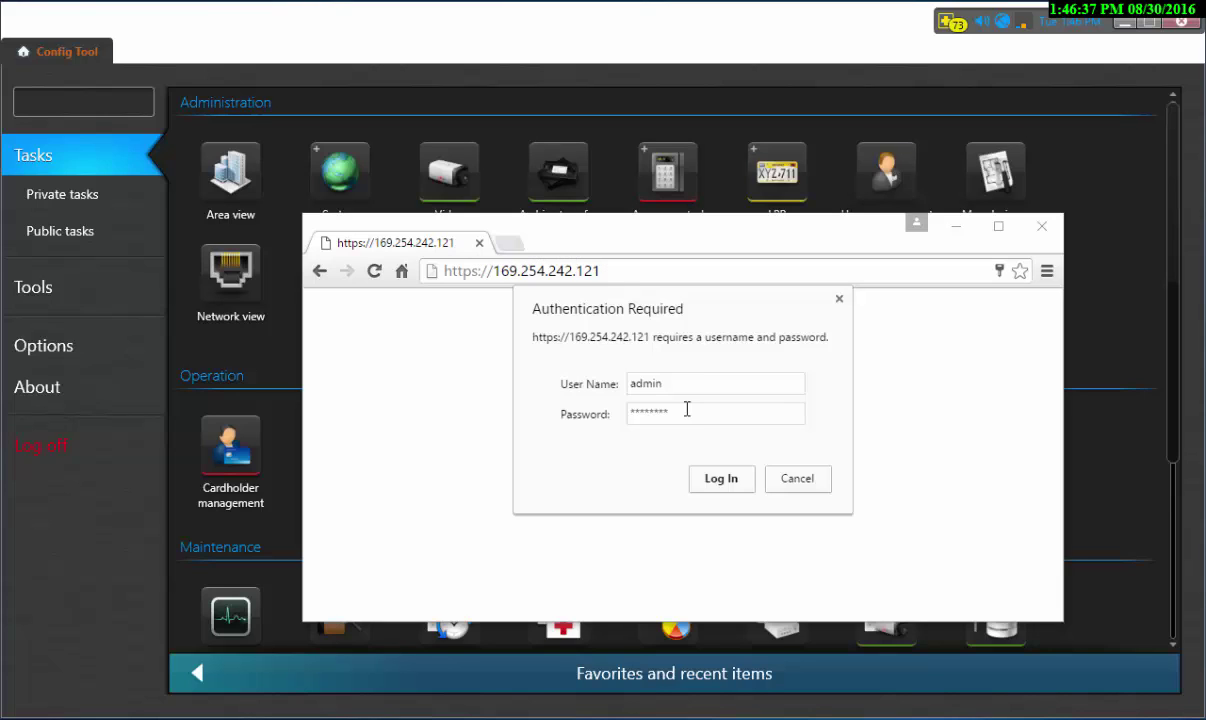
- Select the prefilled password in the VertX login prompt so it can be replaced
drag(727, 416, 508, 418)
- Log in to the VertX controller with the password cleared, then enlarge the browser window
key(BackSpace)
click(718, 478)
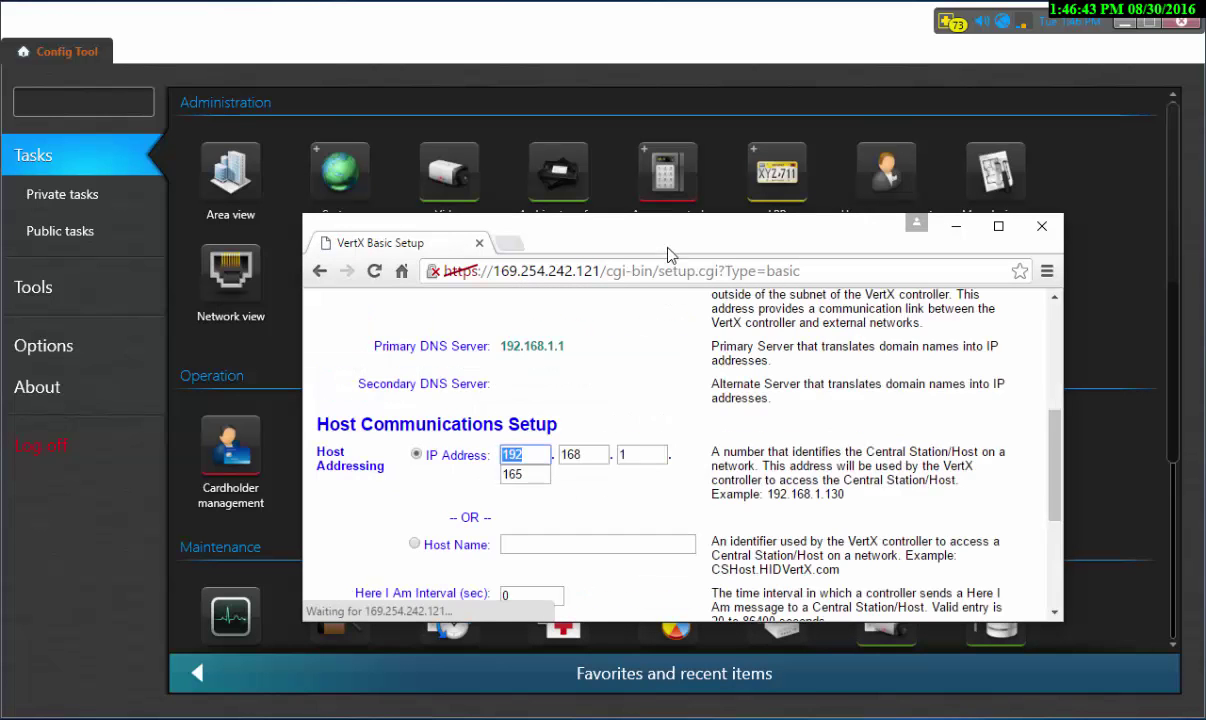
drag(628, 233, 556, 153)
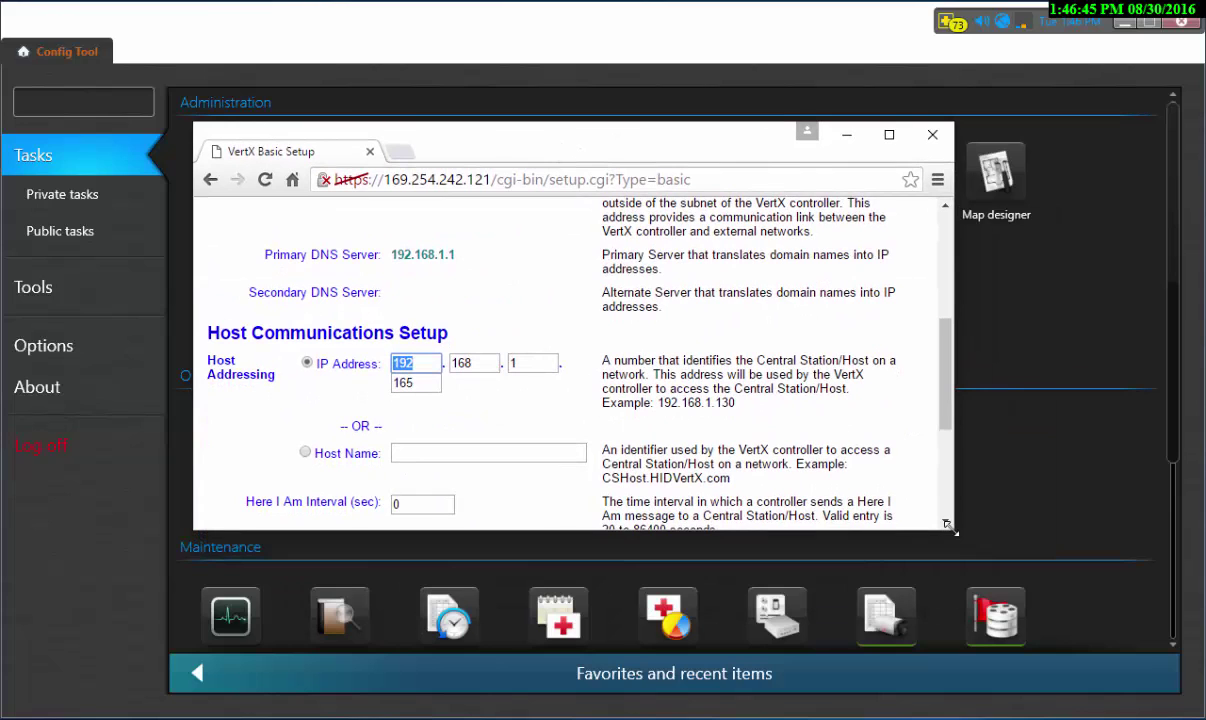
drag(953, 537, 1108, 647)
drag(1102, 566, 1086, 440)
- Switch to static addressing and enter IP address 192.168.1.101
click(294, 331)
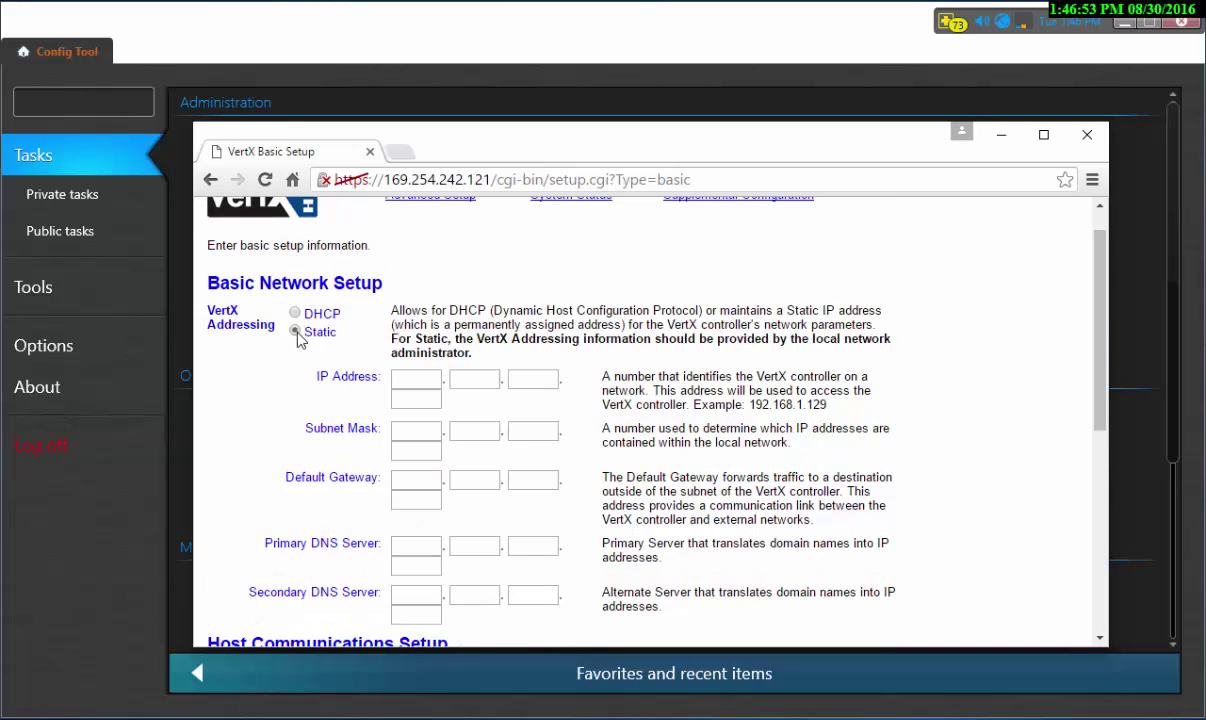
click(427, 381)
text(192)
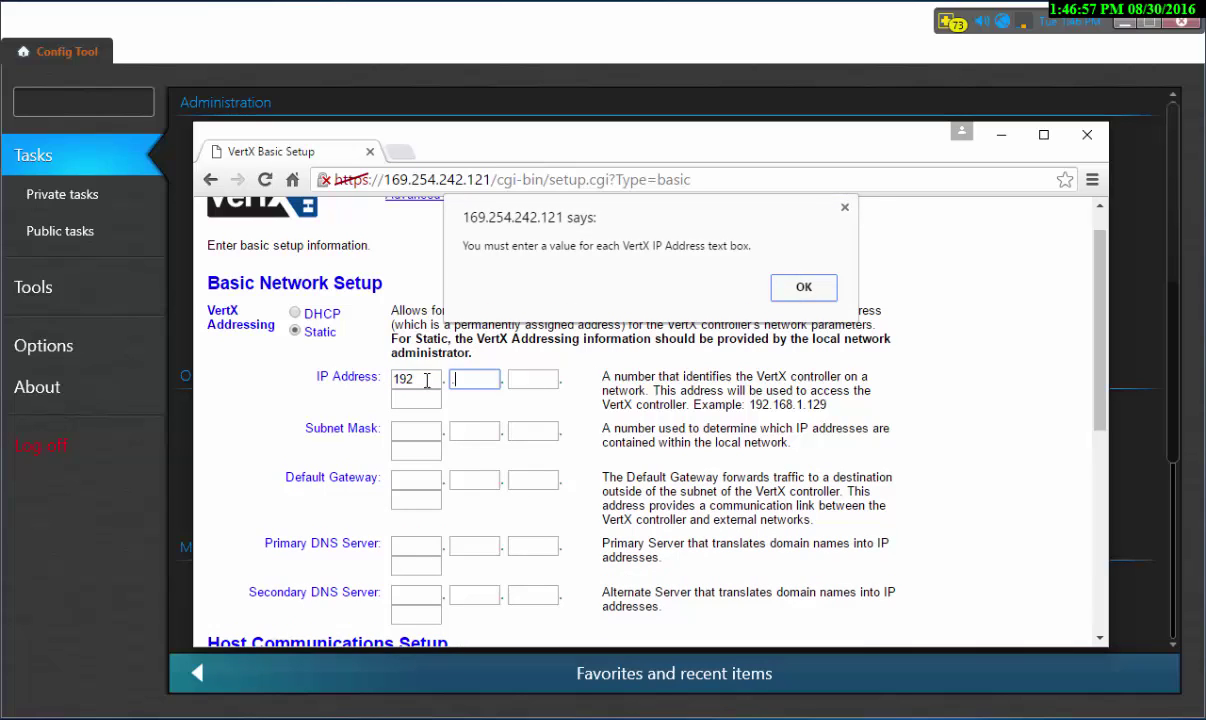
click(803, 287)
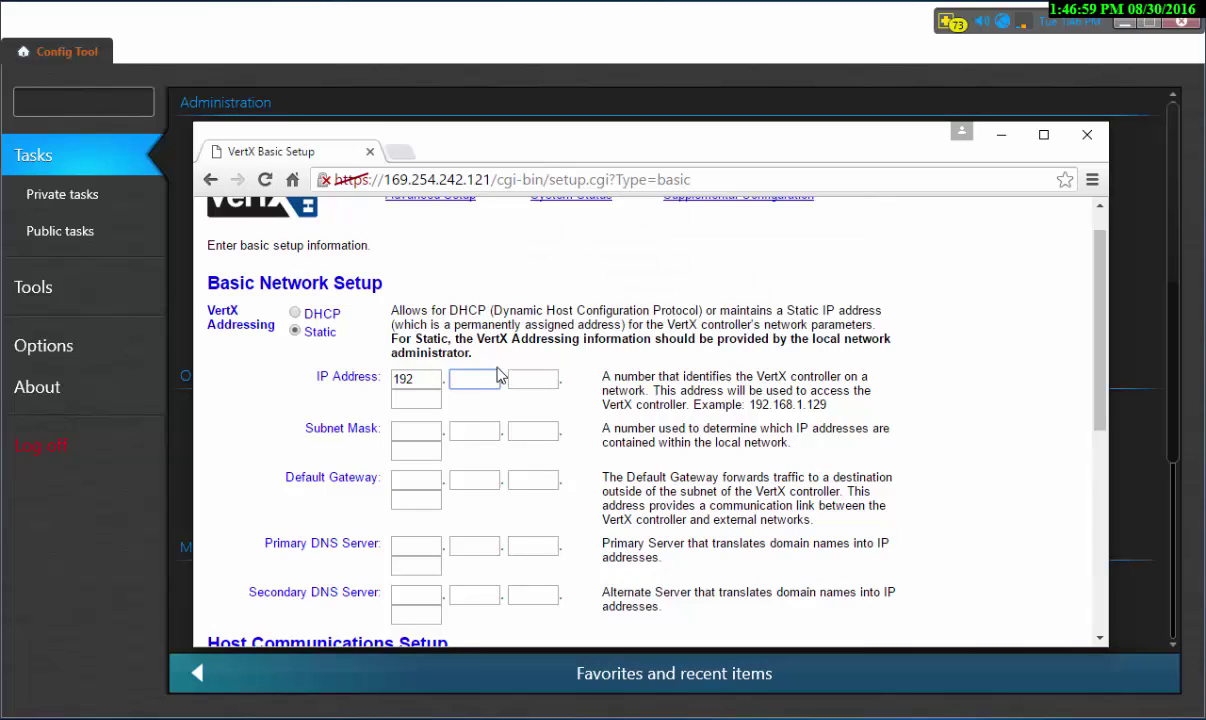
text(168)
key(Tab)
text(1)
click(409, 399)
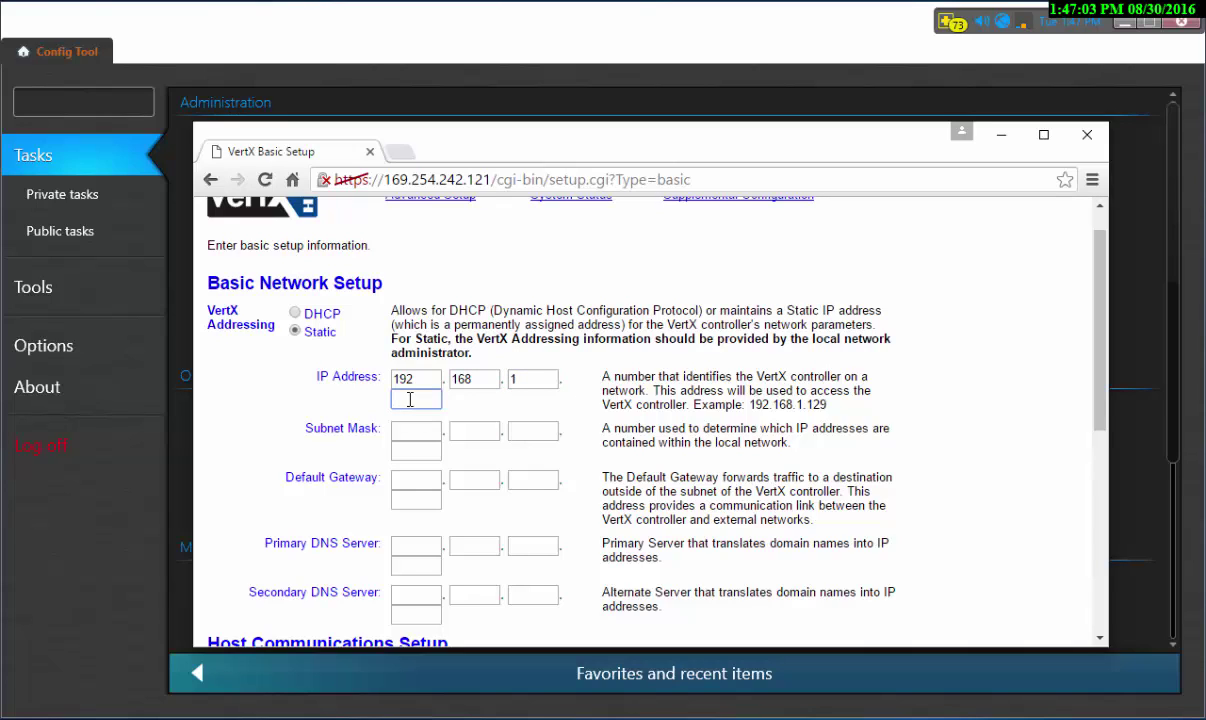
text(10)
- Enter subnet mask 255.255.255.0
key(Tab)
text(255)
key(Tab)
text(255)
key(Tab)
text(255)
key(Tab)
text(0)
- Enter default gateway 192.168.1.1
click(414, 481)
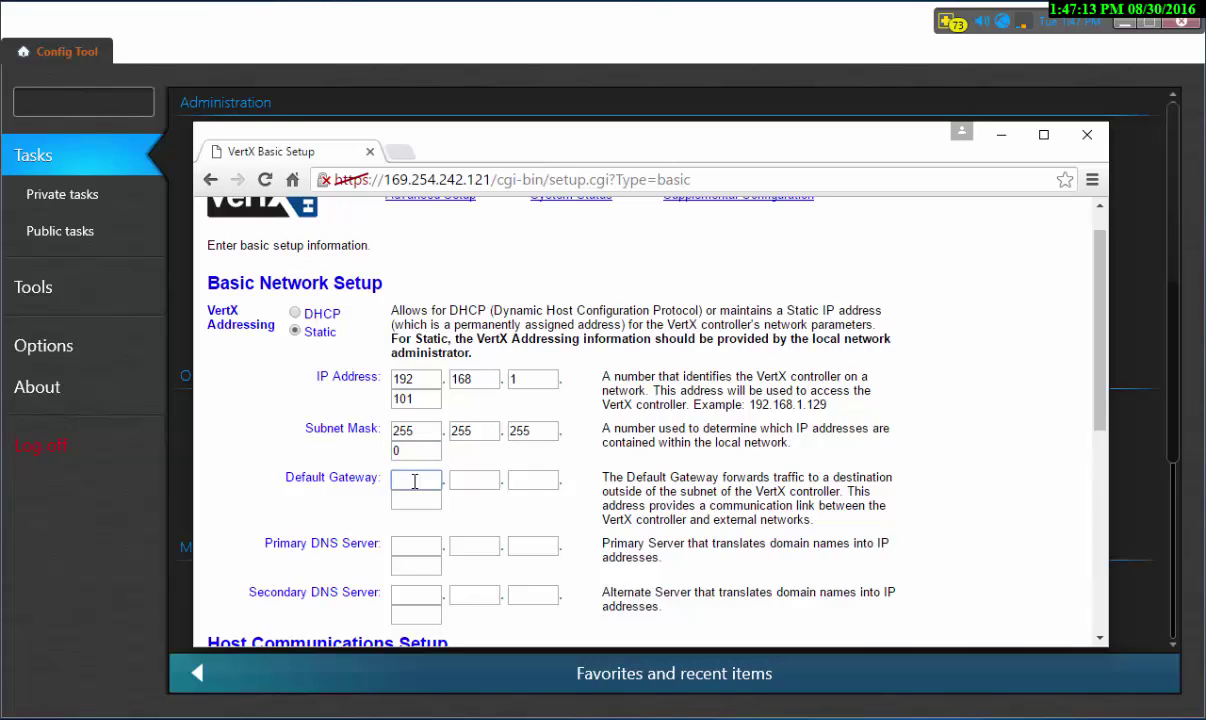
text(192)
key(Tab)
text(168)
key(Tab)
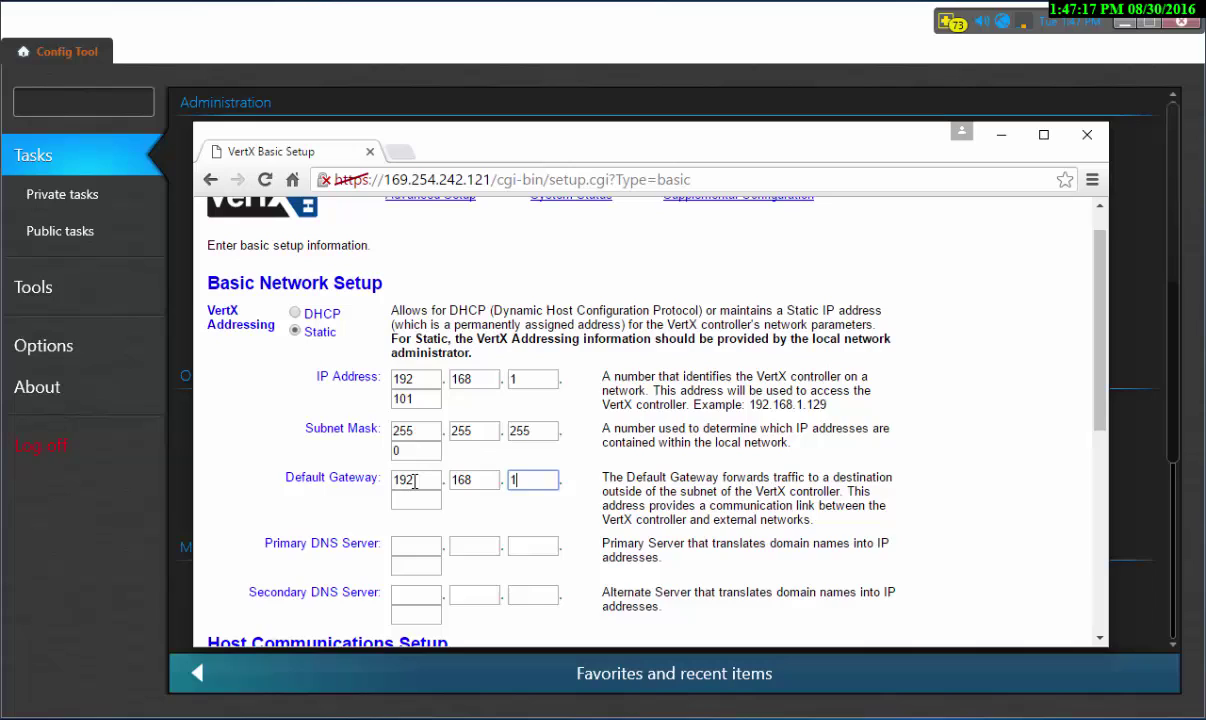
text(1)
key(Tab)
text(1)
click(422, 551)
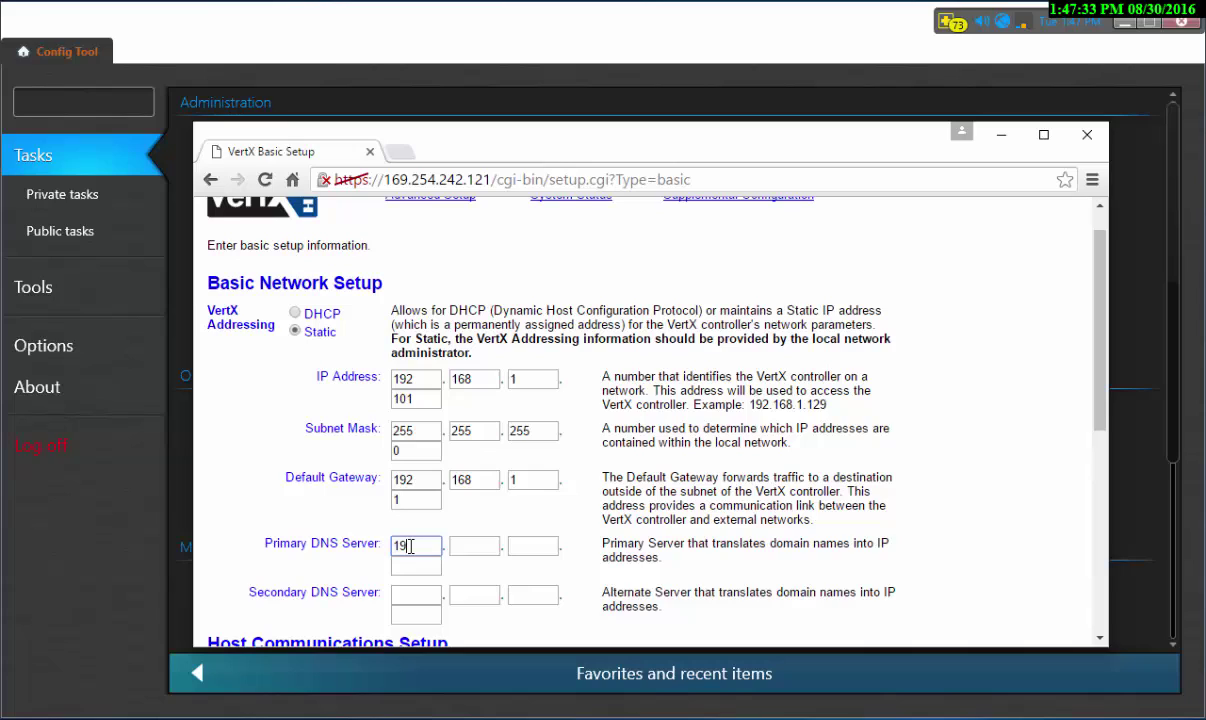
- Set the primary DNS server to 192.168.1.101
text(2168)
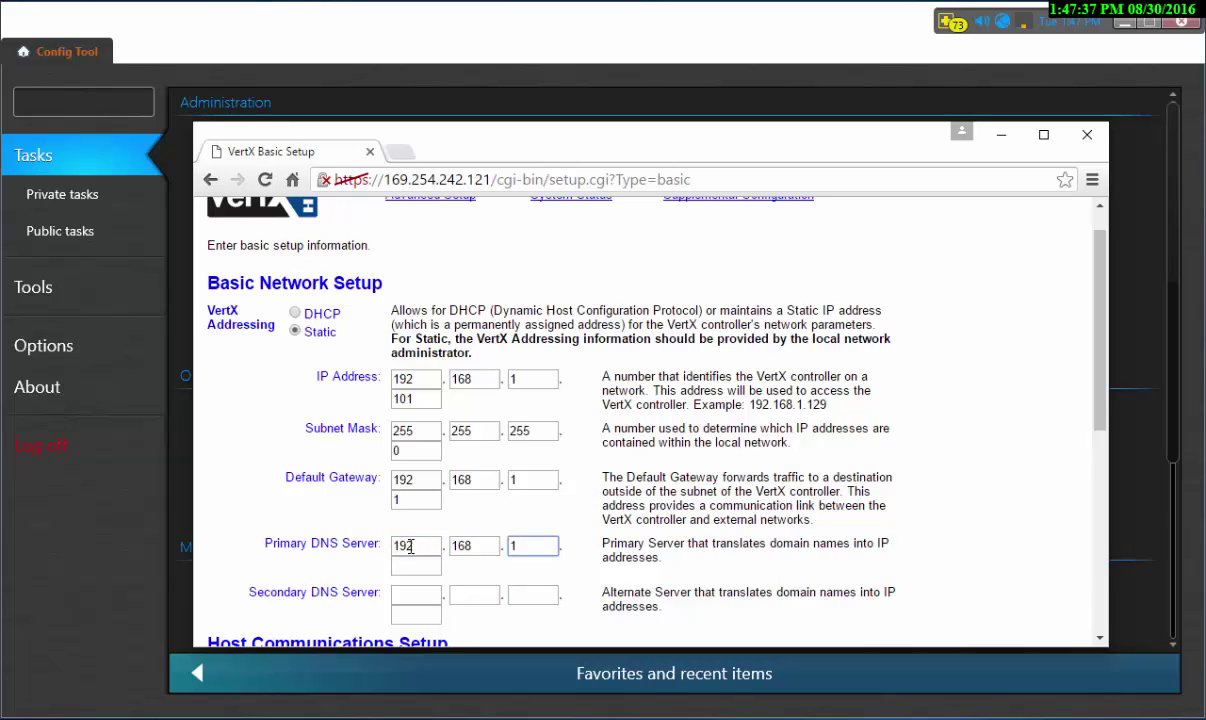
click(411, 567)
text(101)
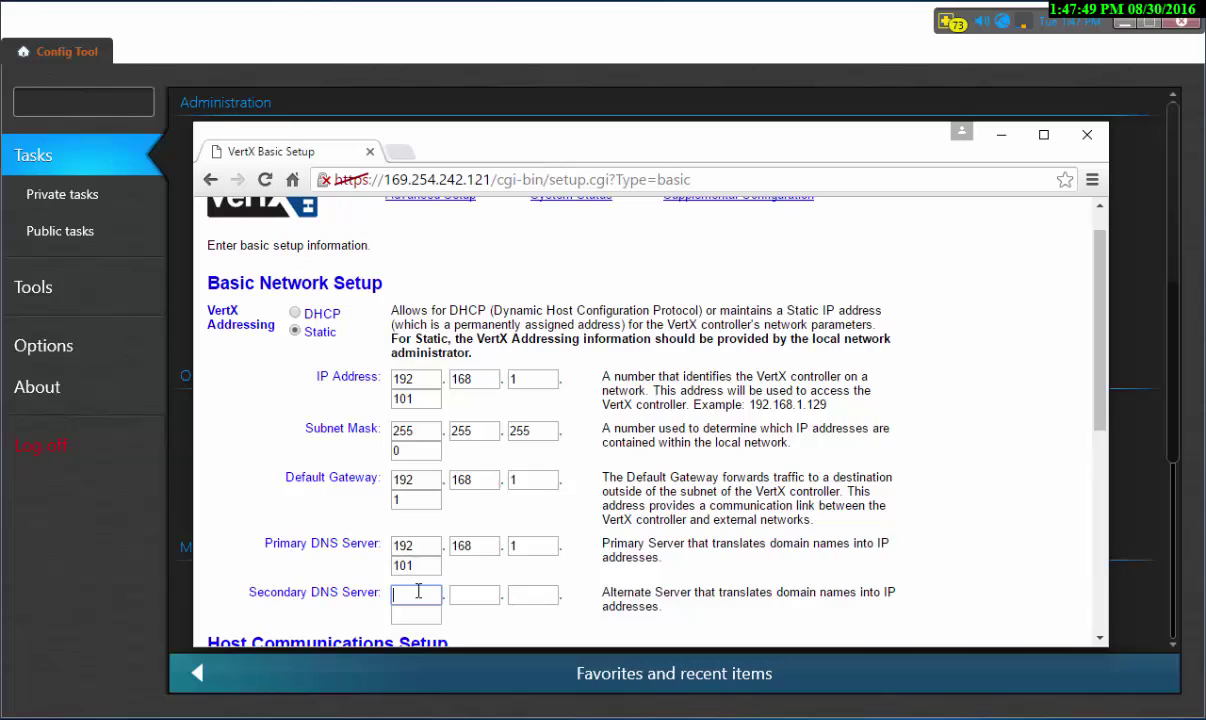
- Set the secondary DNS server to 192.168.1.101
text(92168.1)
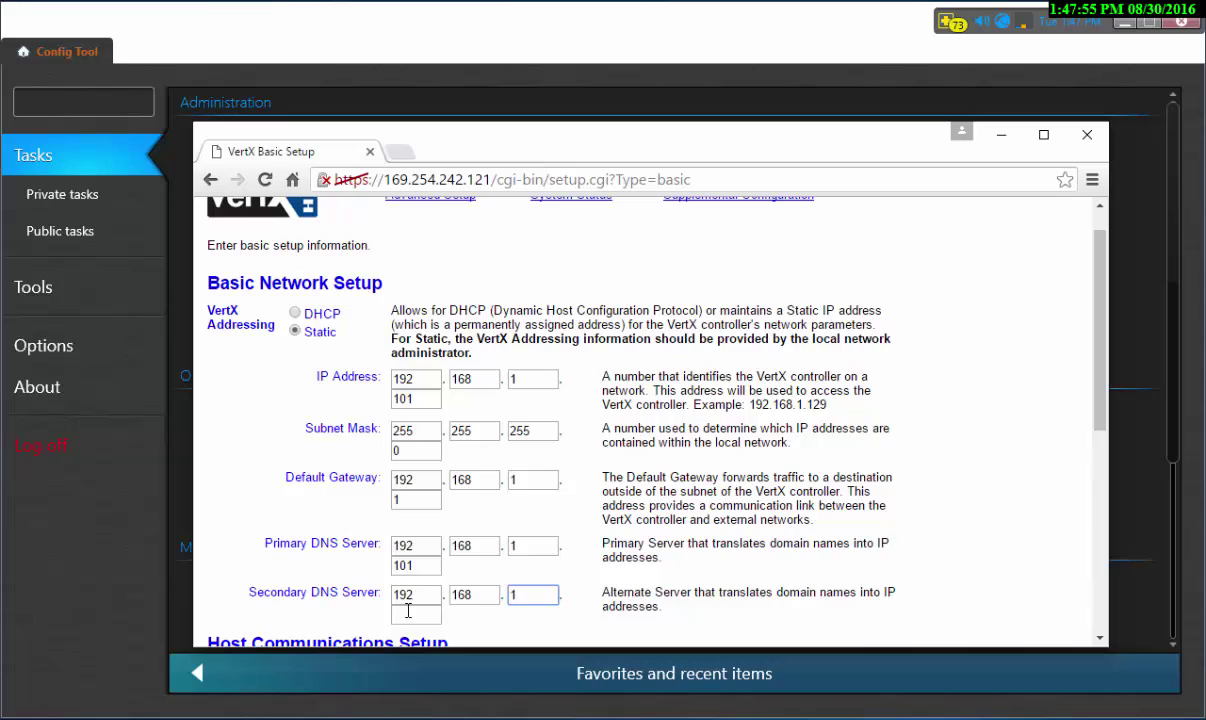
click(406, 615)
text(101)
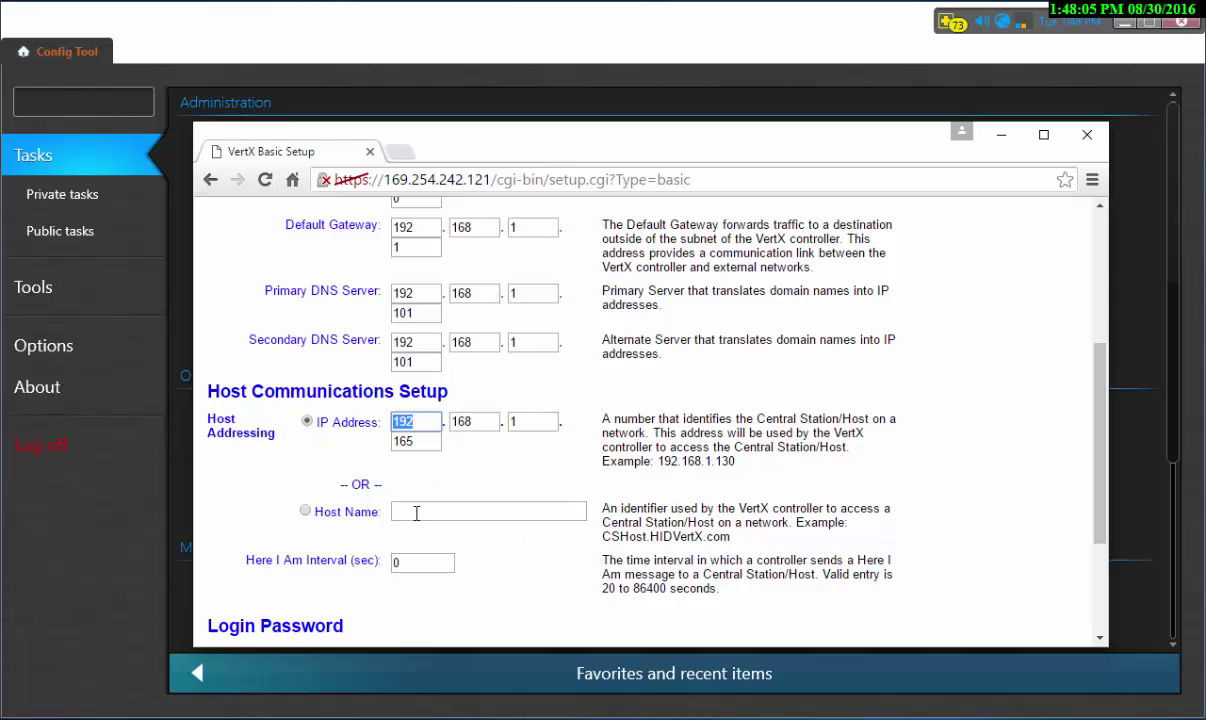
- Enter and confirm a new admin login password
scroll(525, 549, down, 2)
scroll(525, 553, up, 2)
scroll(525, 553, down, 2)
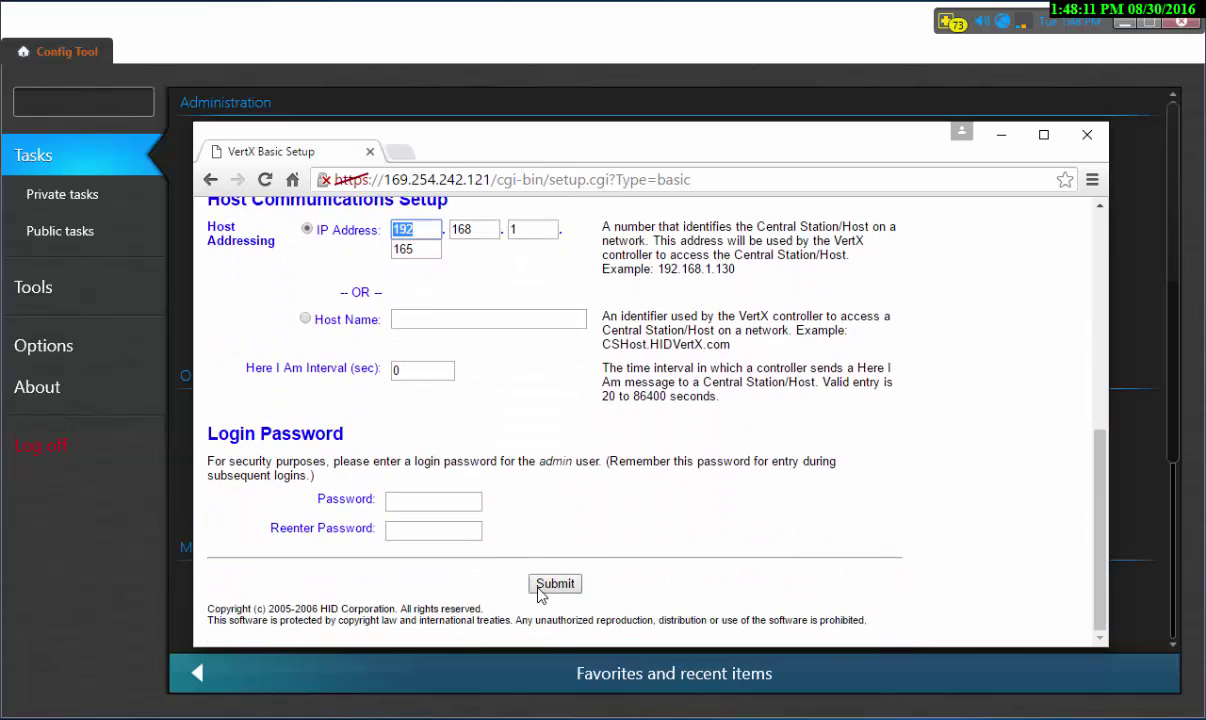
click(403, 497)
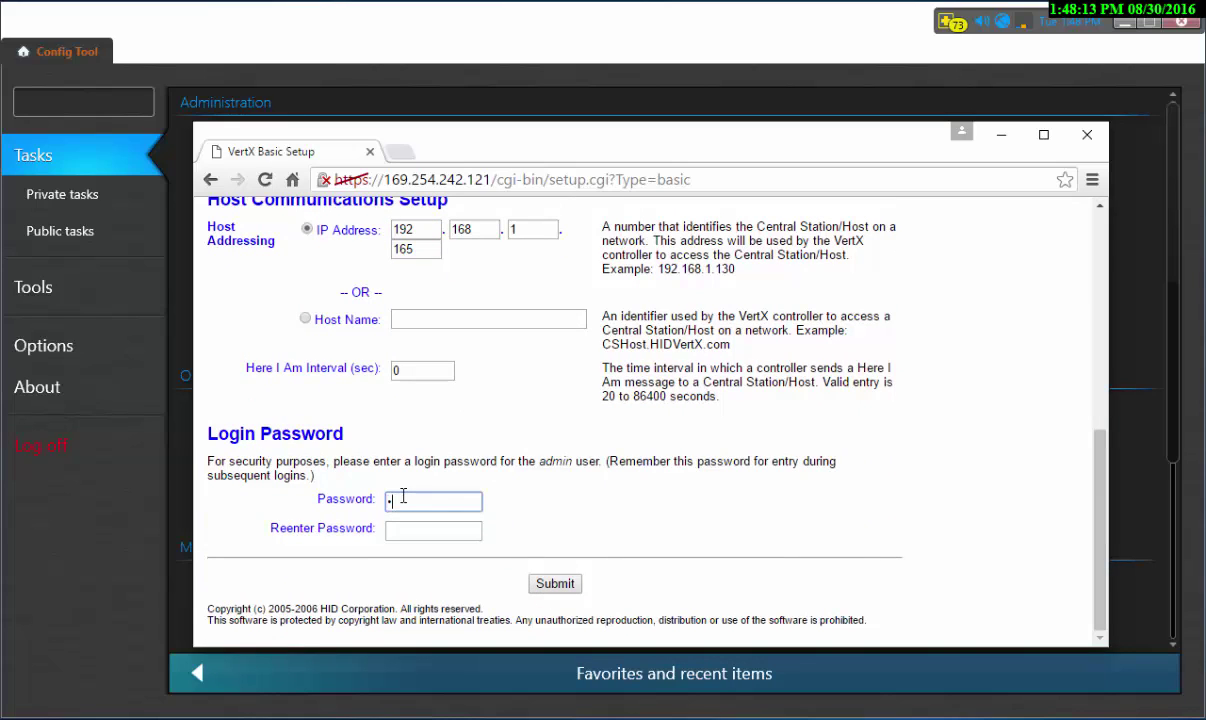
text(•••••••)
key(Tab)
text(•••••••)
- Submit the basic setup and save it so the controller restarts
click(543, 588)
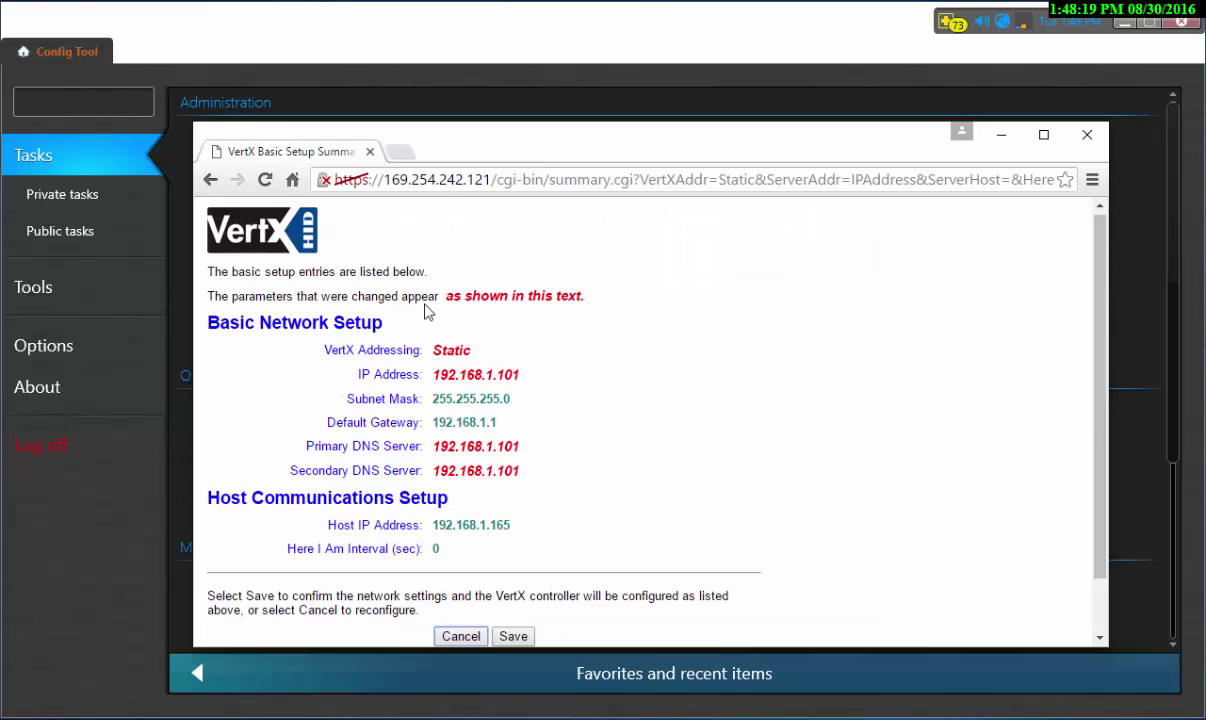
scroll(724, 439, down, 1)
click(512, 574)
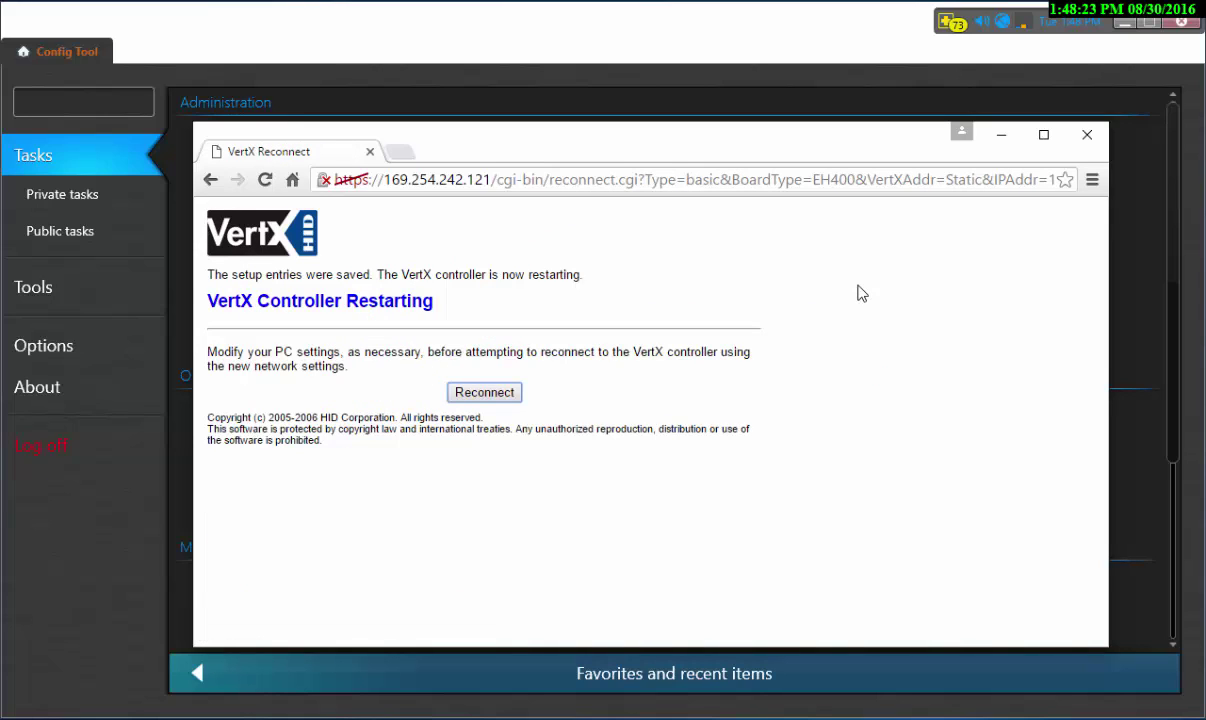
- Reconnect to the panel at 192.168.1.101 and proceed past the certificate warning
click(478, 394)
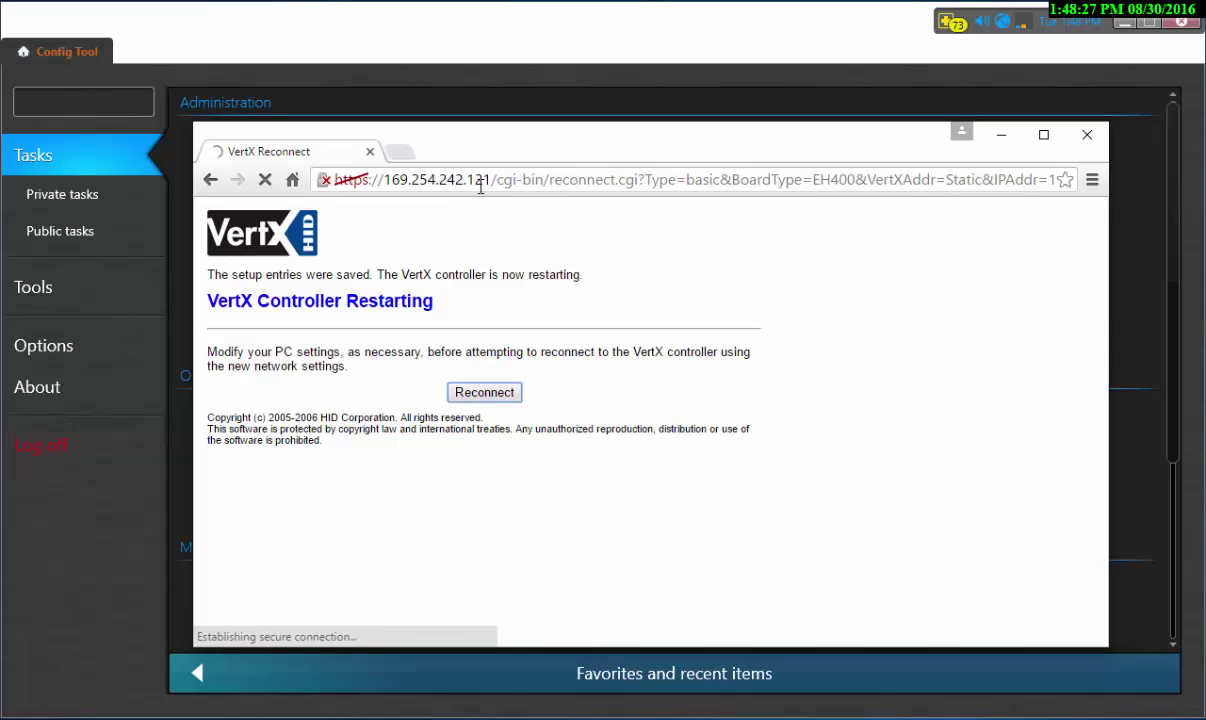
click(437, 182)
text(192.168)
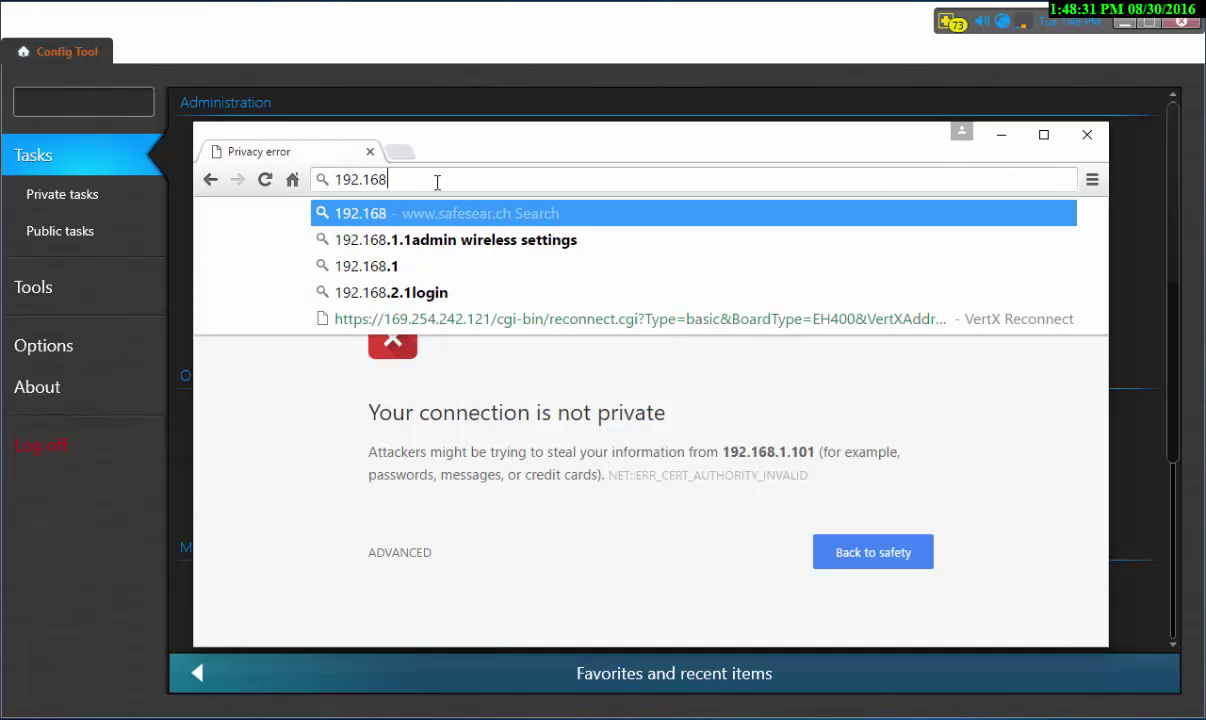
text(.1.101)
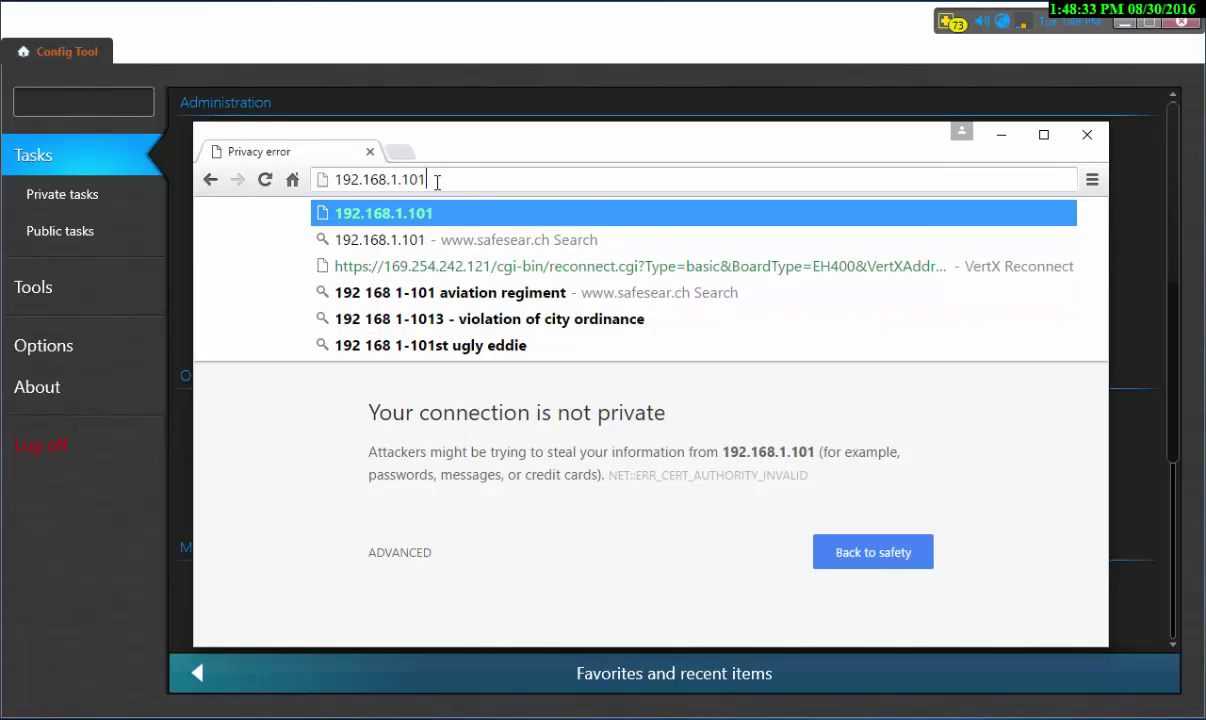
key(Return)
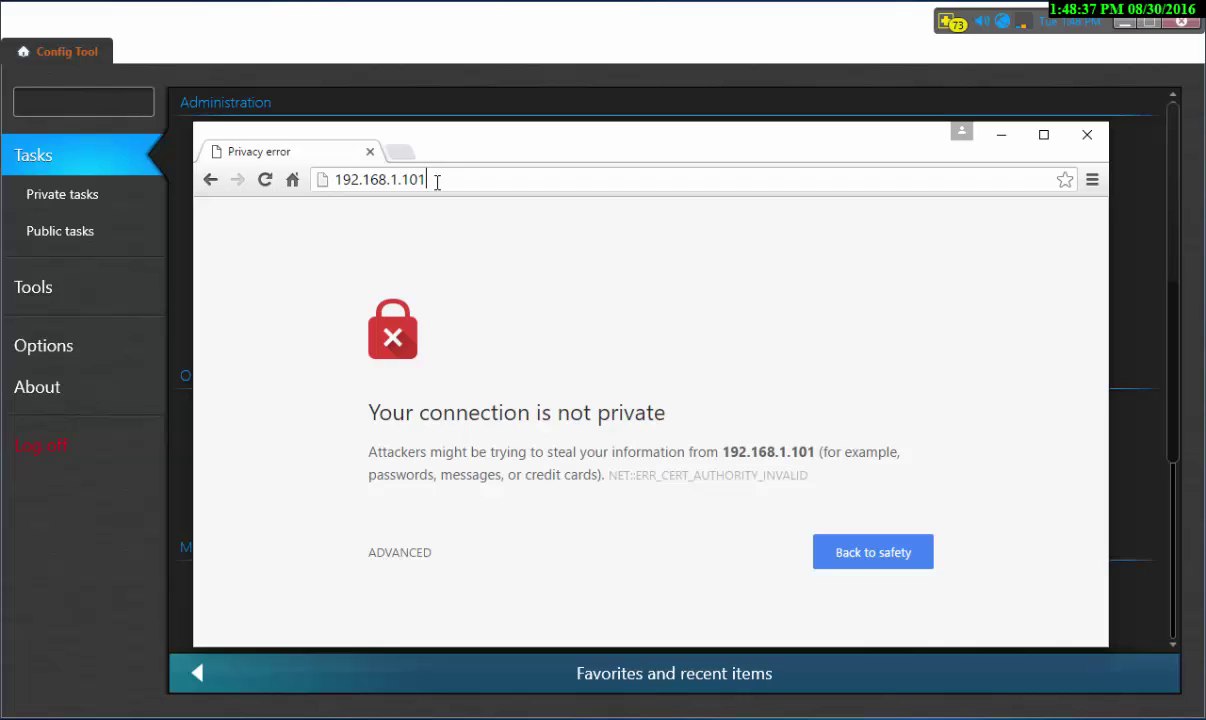
click(412, 553)
scroll(631, 508, down, 2)
click(468, 589)
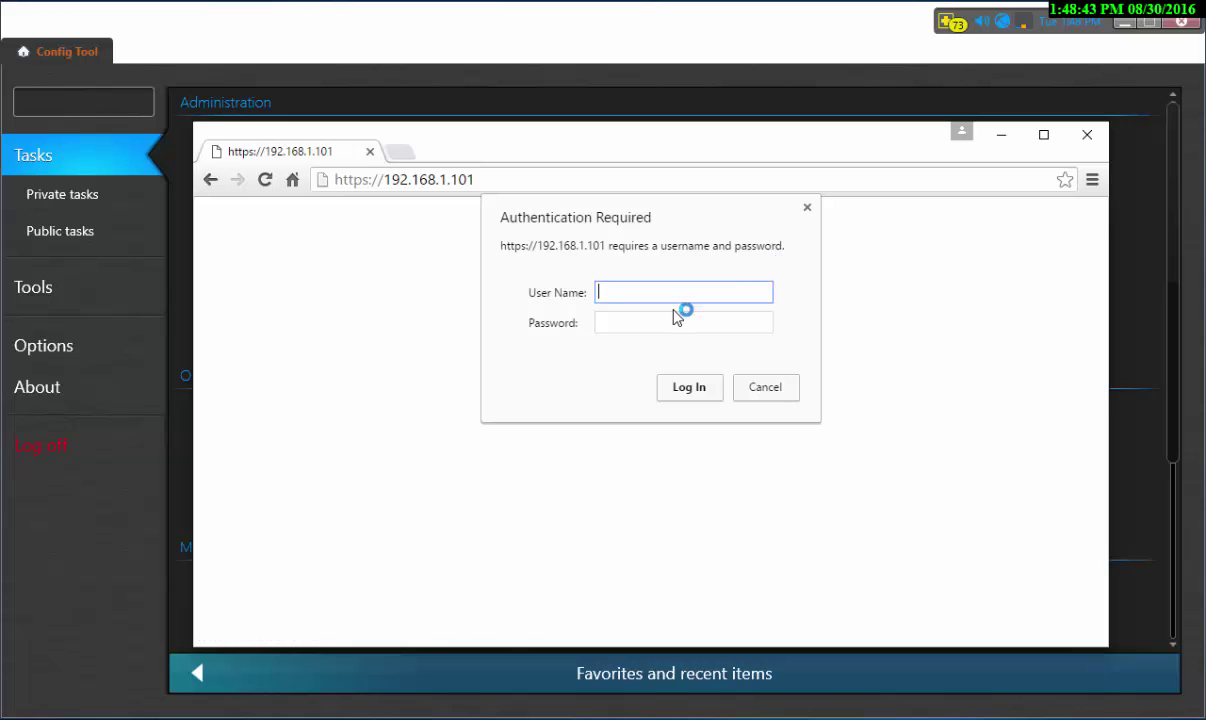
- Log in to the panel with the administrator user name and password
text(admin)
key(Tab)
text(admin1)
key(Return)
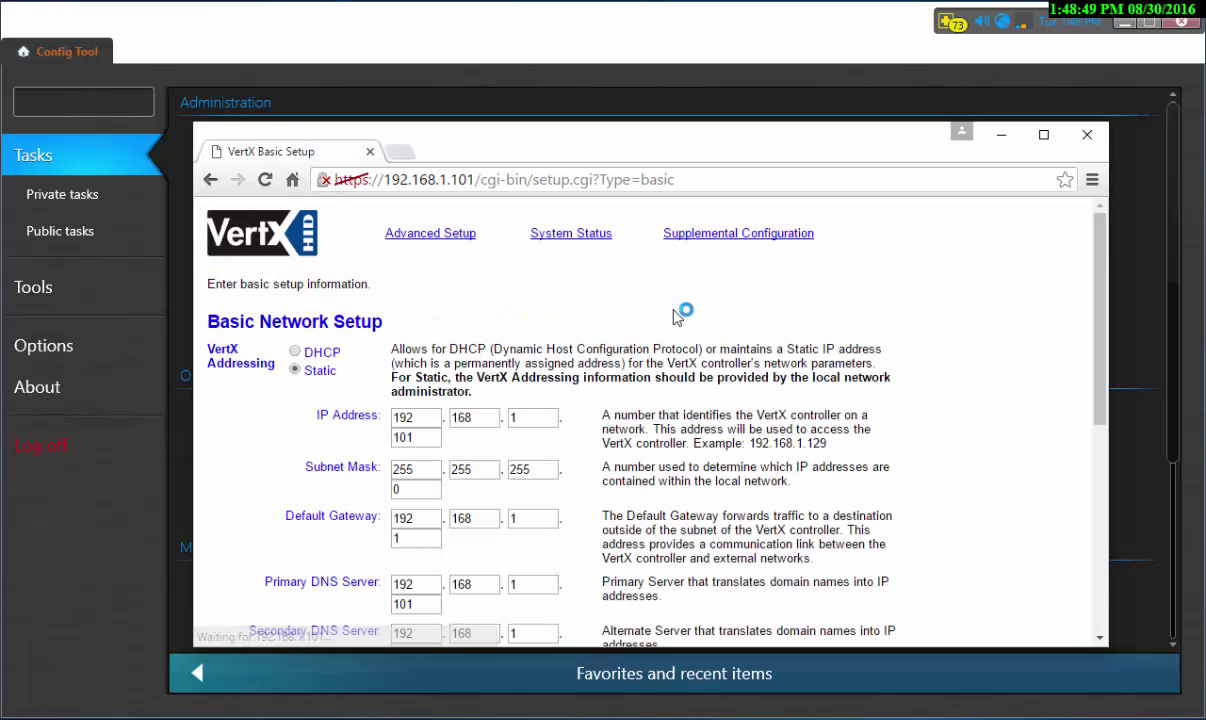
- Check the Advanced Setup page for static IP 192.168.1.101 and FTP/Telnet/SSH enabled, then close the browser
click(407, 237)
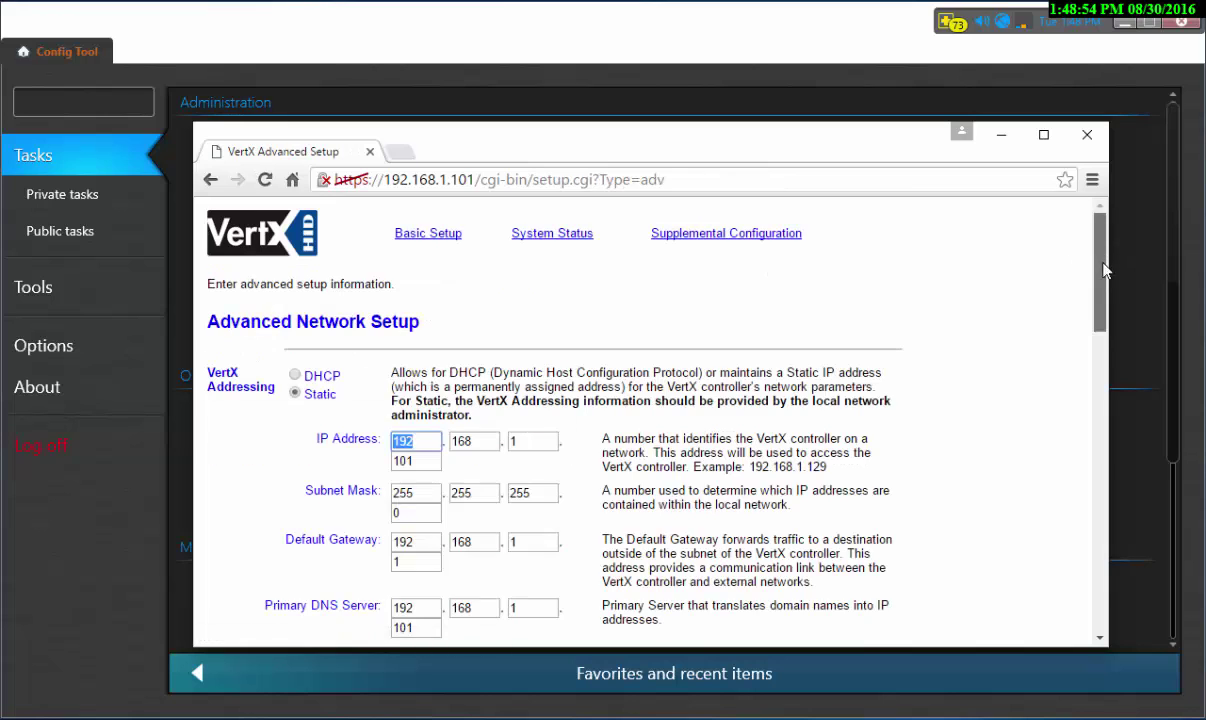
drag(1101, 250, 1100, 455)
scroll(417, 318, up, 1)
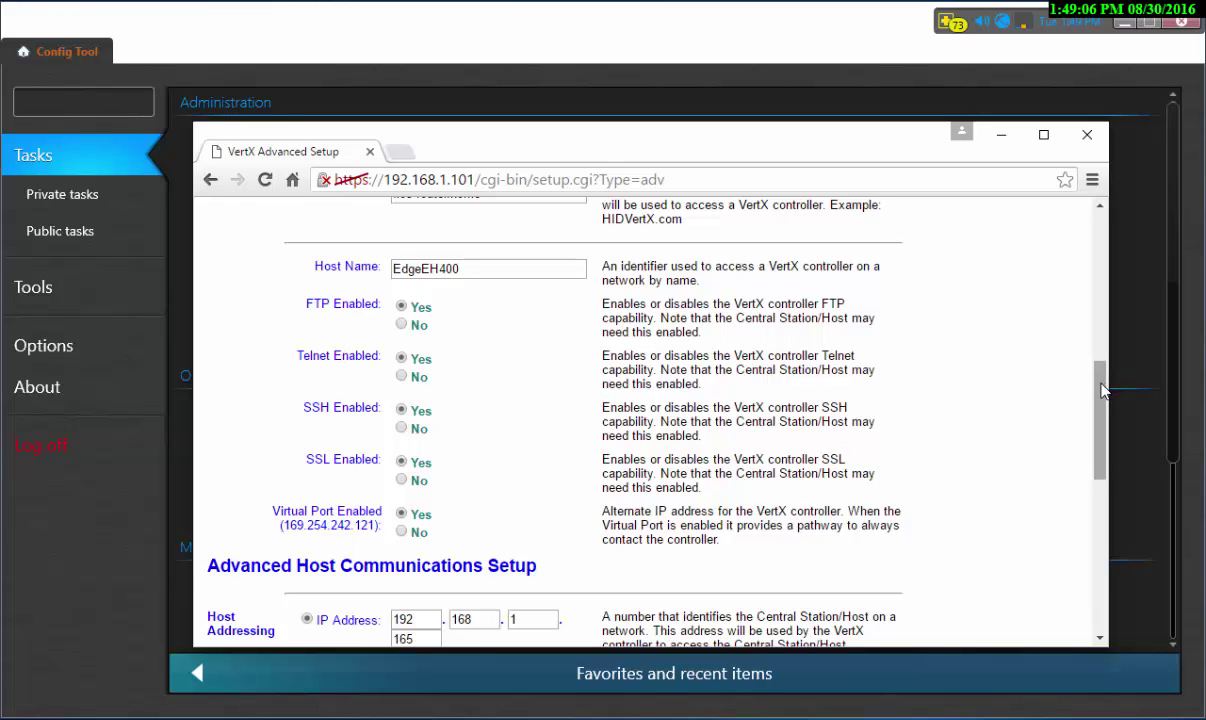
scroll(1045, 282, up, 4)
click(1001, 134)
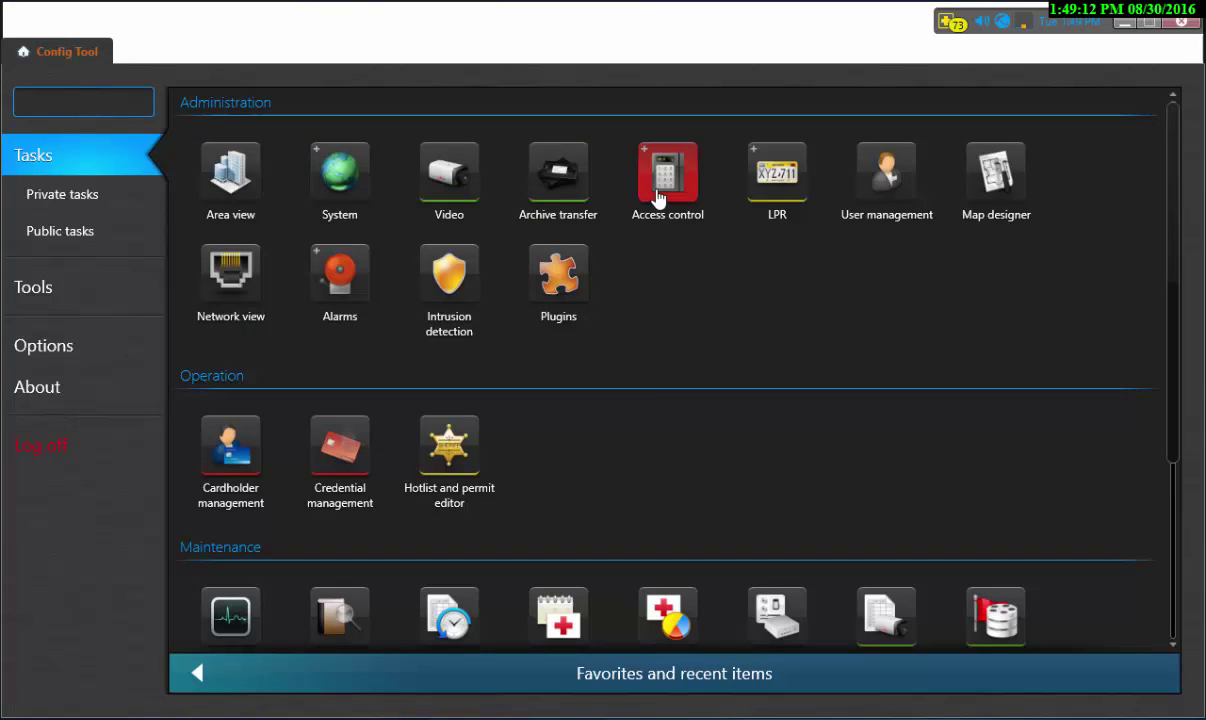
- Go to Access control's Roles and units and select the Access Manager role
mouse_move(666, 193)
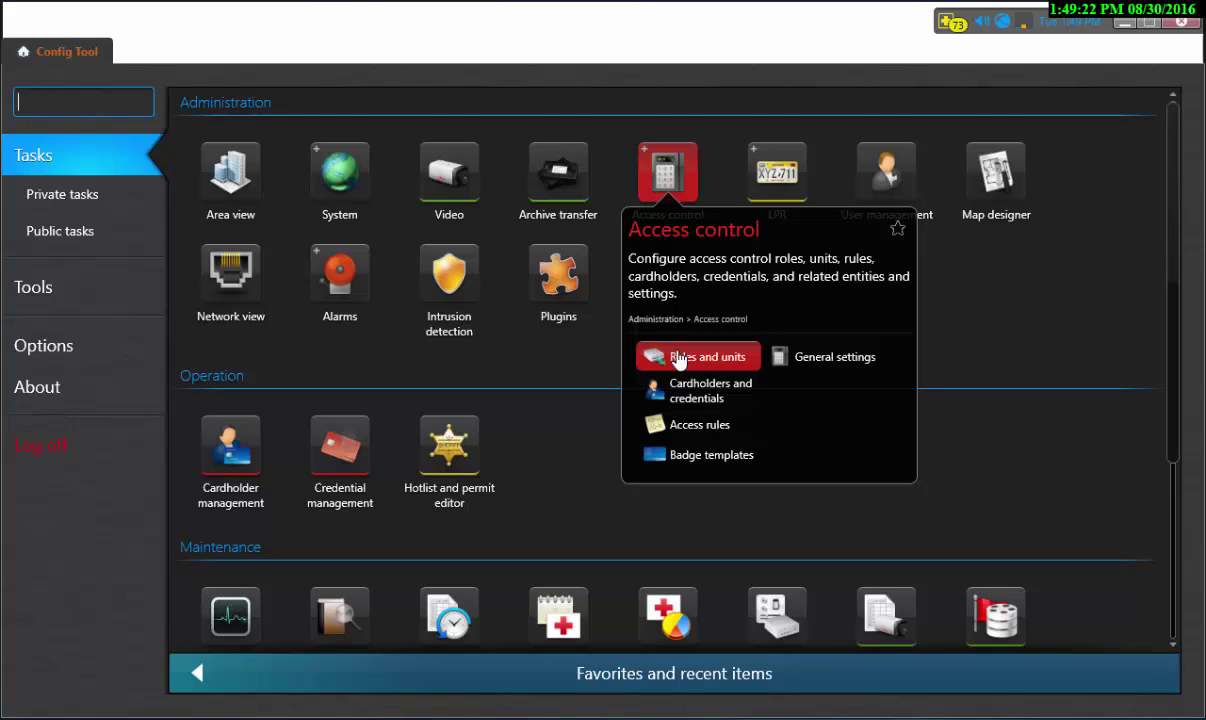
click(677, 355)
click(84, 172)
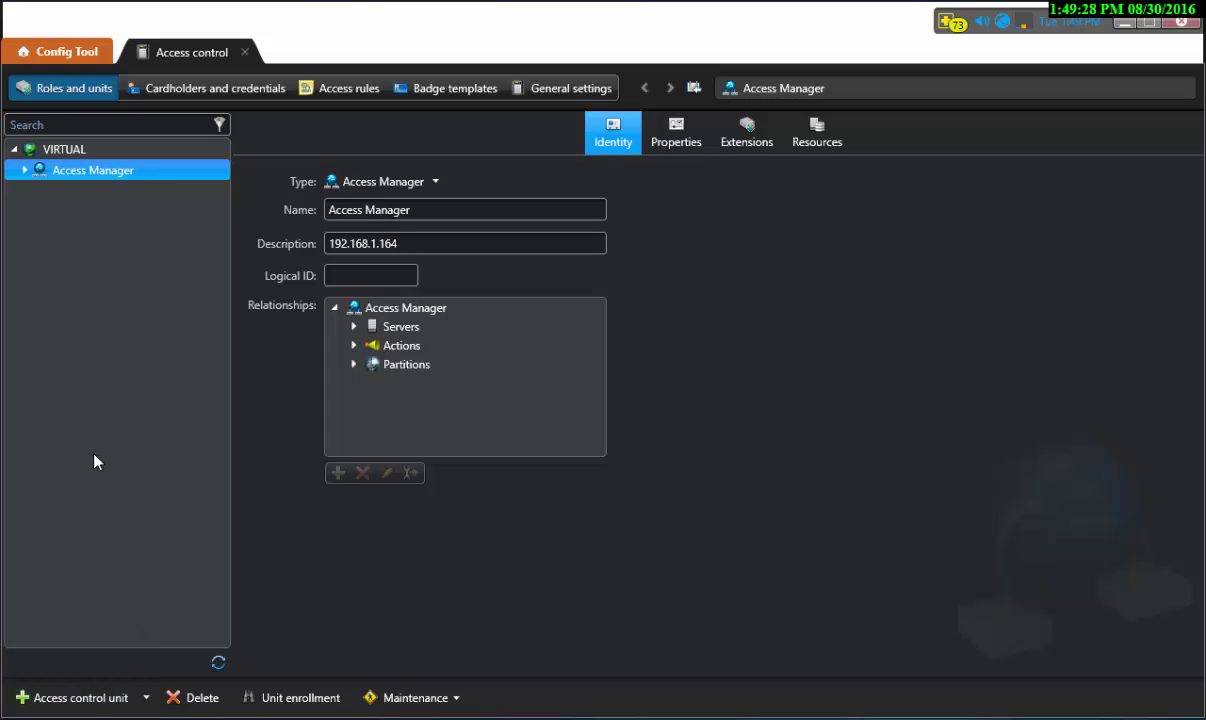
- Add an HID VertX access control unit at 192.168.1.101 with its login password and continue to the summary
click(72, 700)
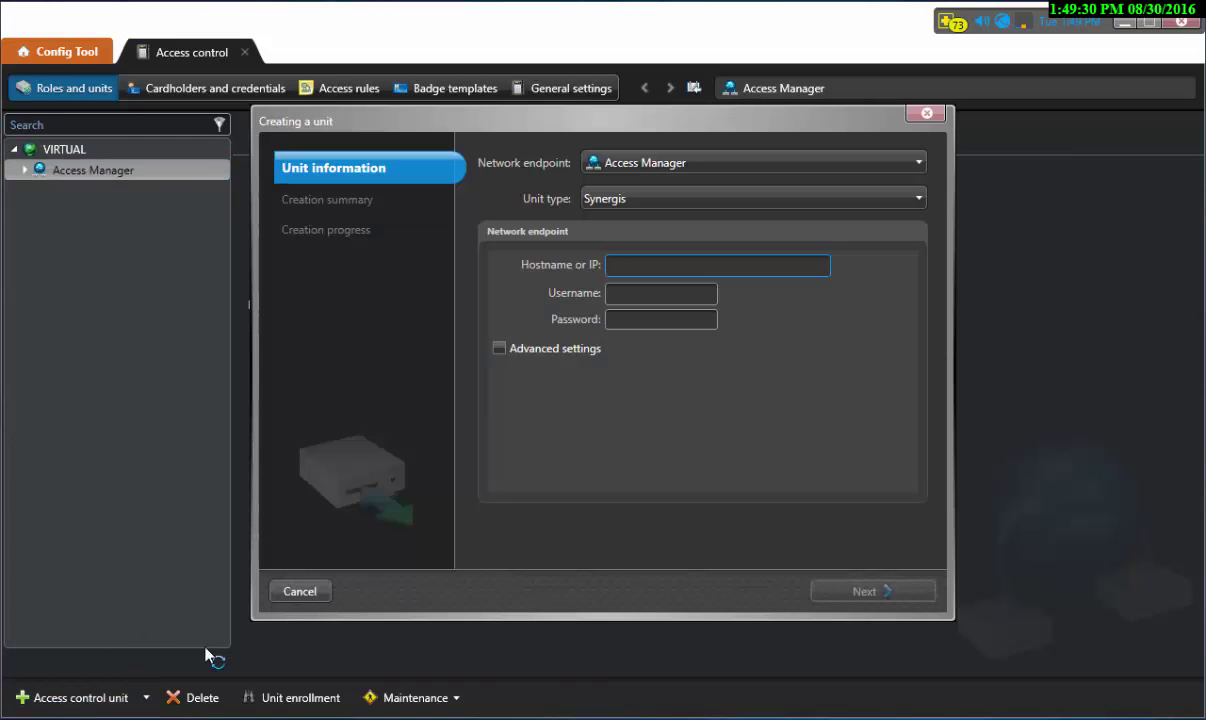
click(700, 205)
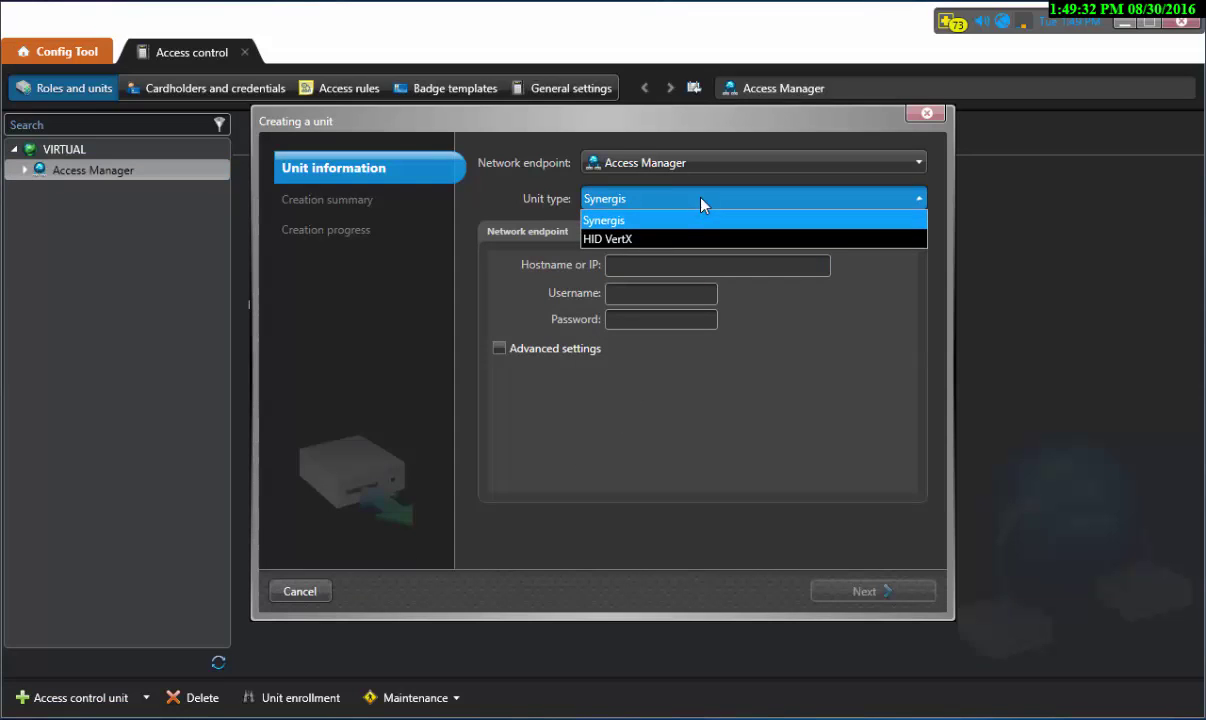
click(610, 239)
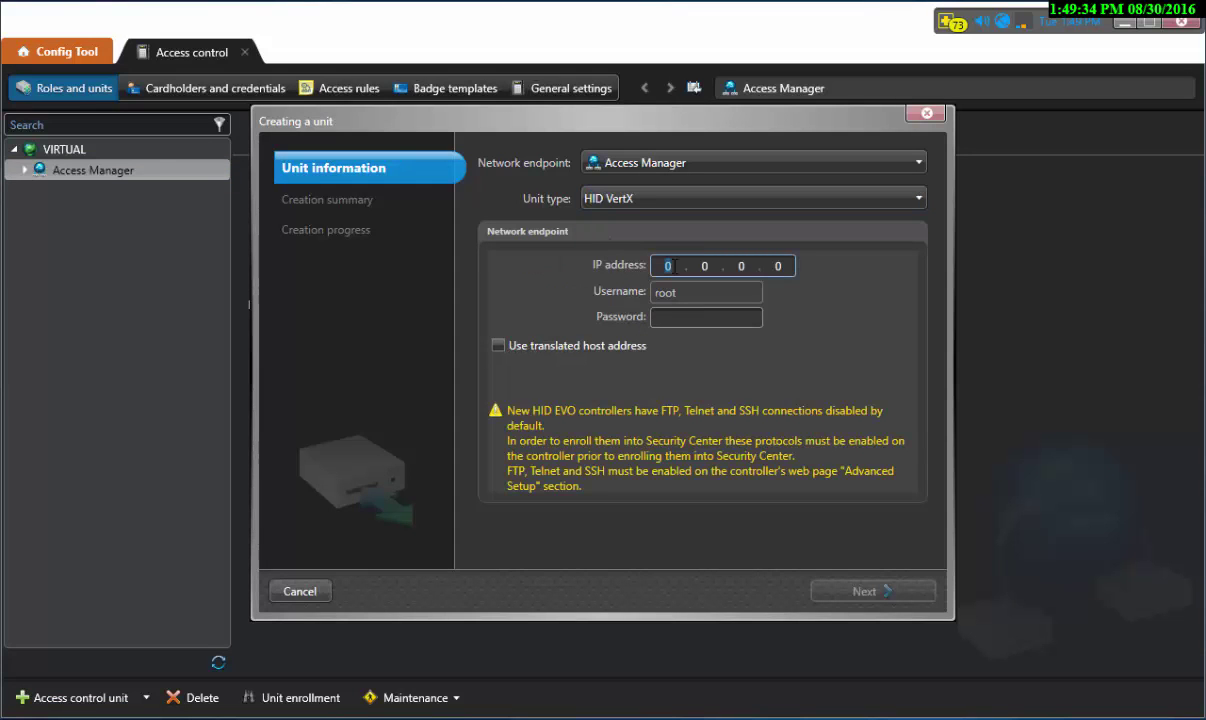
text(192.168.)
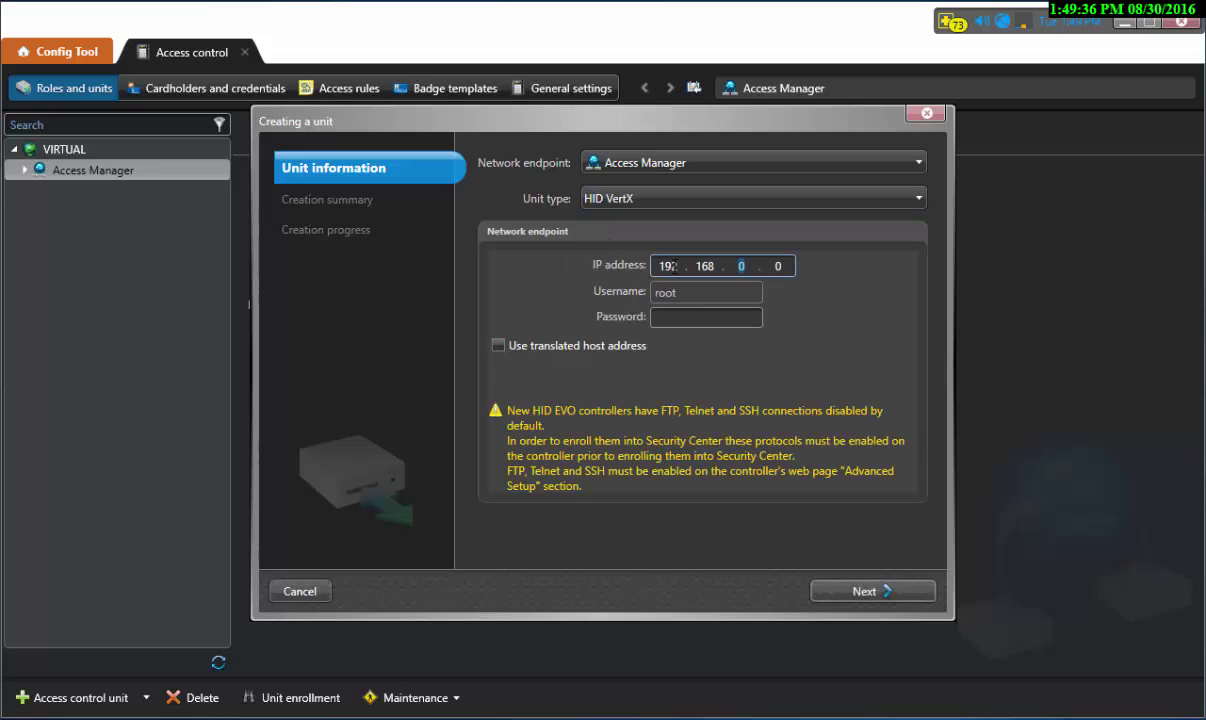
text(1.101)
key(Tab)
text(pass)
key(BackSpace)
key(BackSpace)
key(BackSpace)
key(BackSpace)
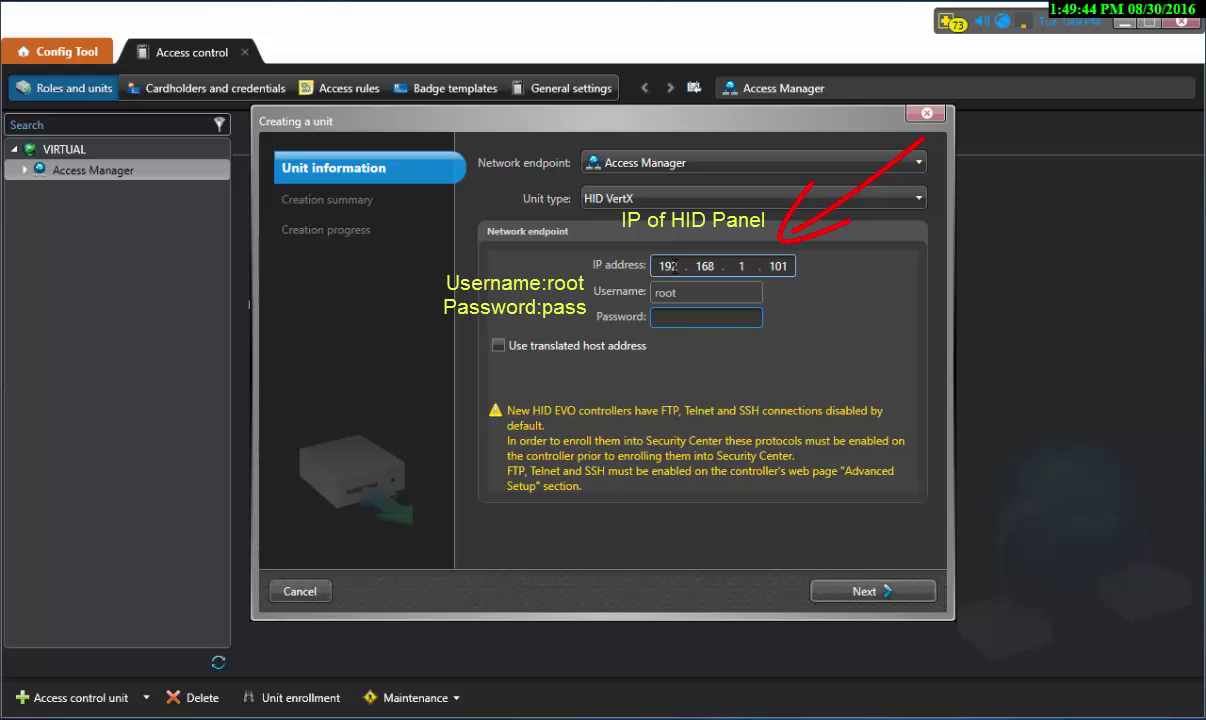
text(pass)
click(855, 592)
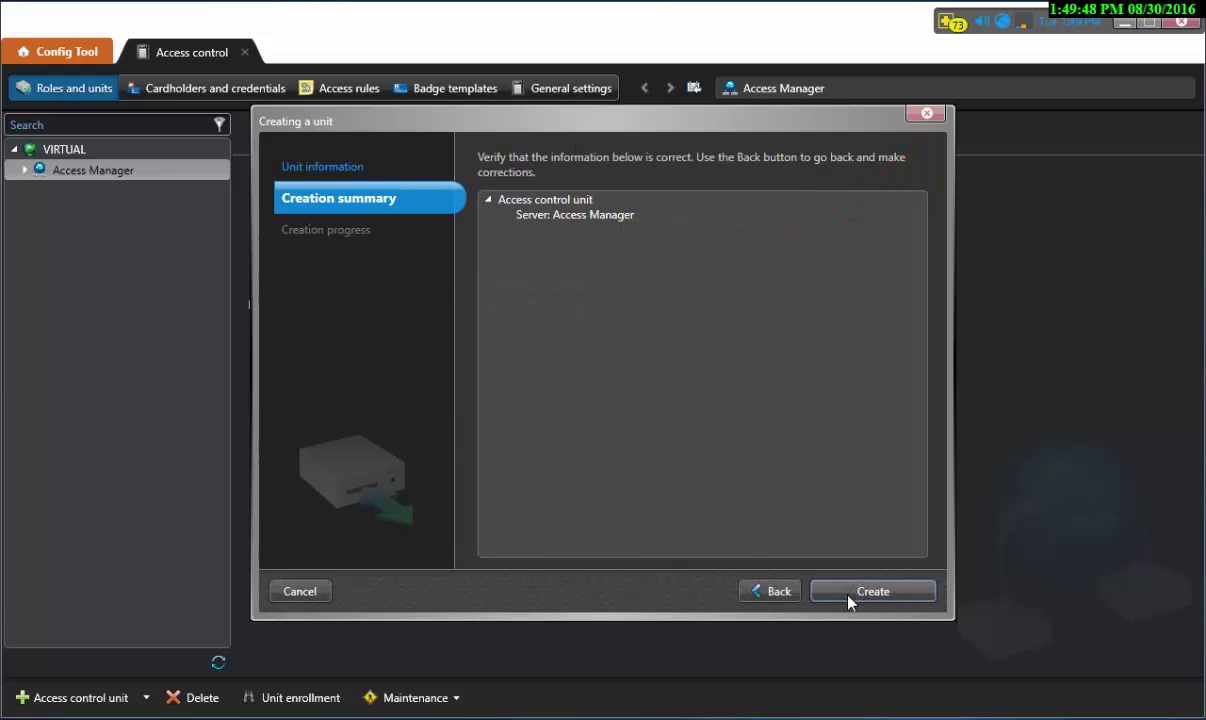
- Create the unit, wait for 'Unit created successfully', and close the wizard
click(848, 594)
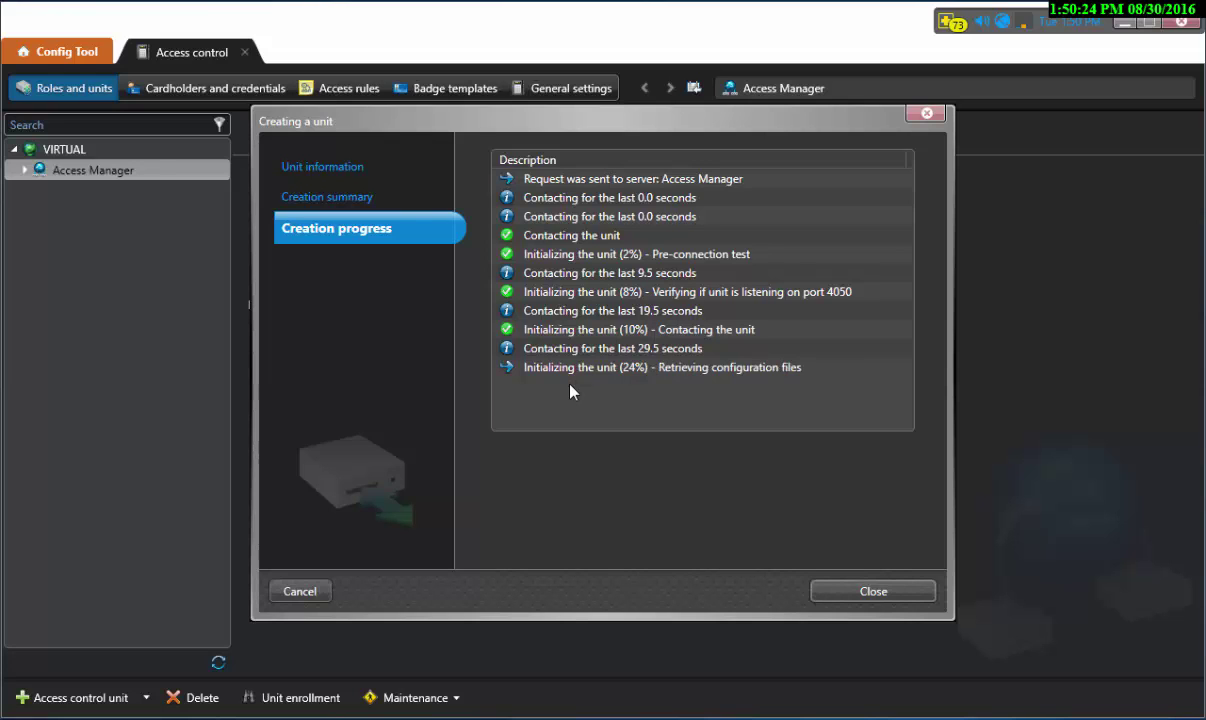
drag(608, 122, 575, 118)
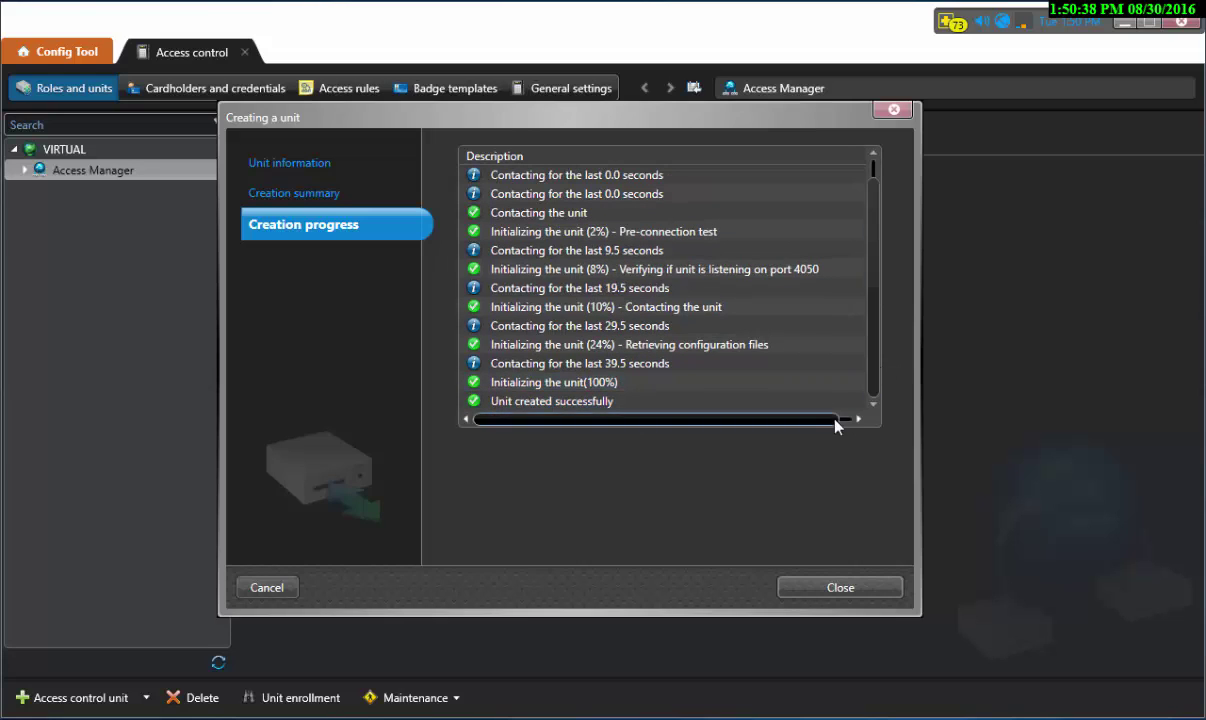
click(859, 591)
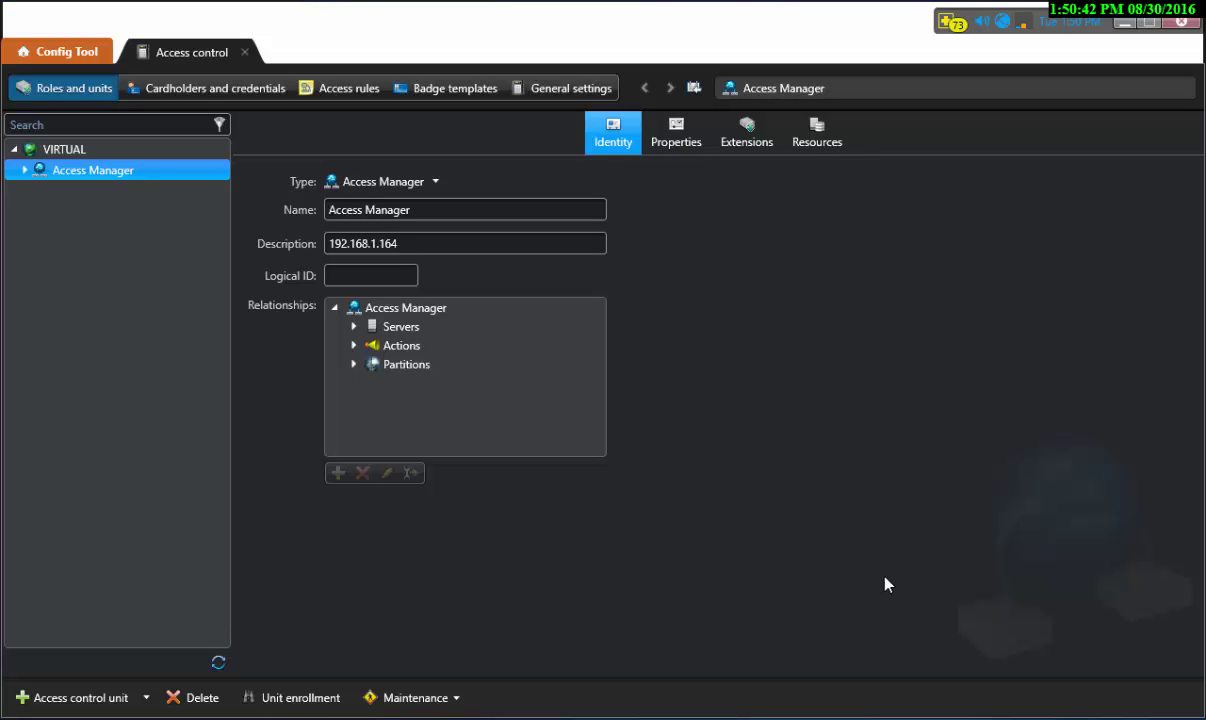
- Expand Access Manager and select the EdgeEH400 unit to view its Identity details
click(25, 171)
click(80, 190)
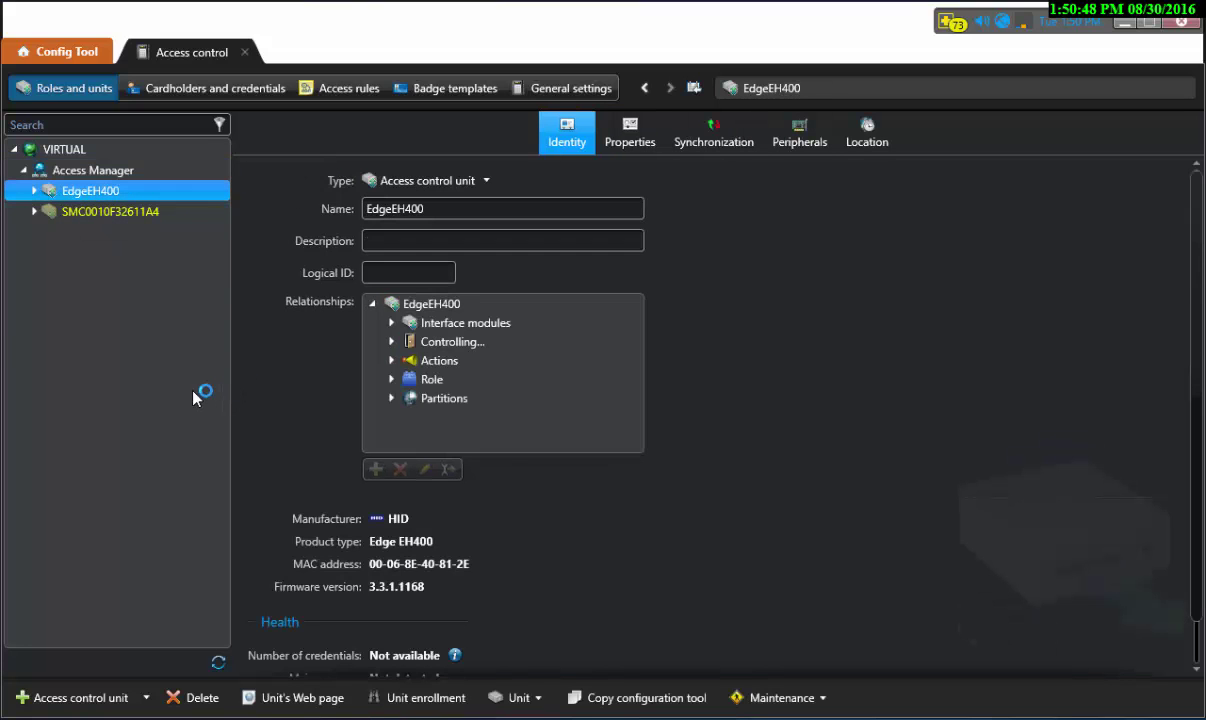